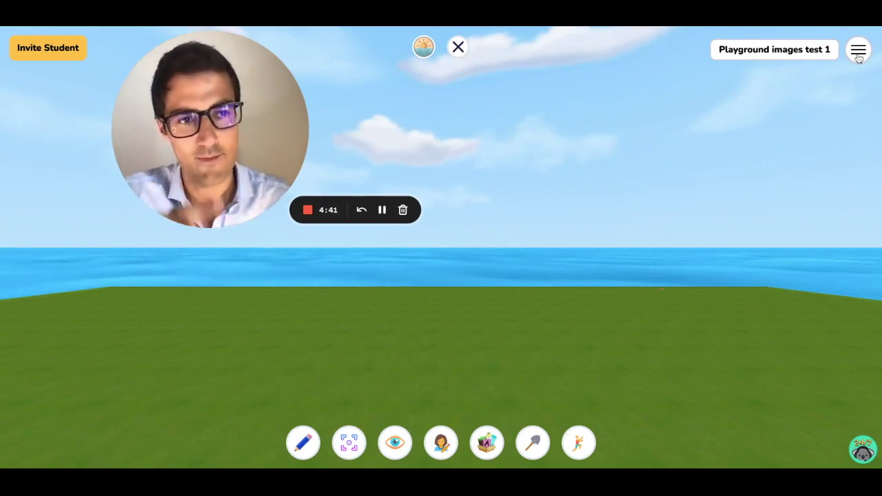
- Reset the playground to the Farm template and confirm the reset
click(859, 54)
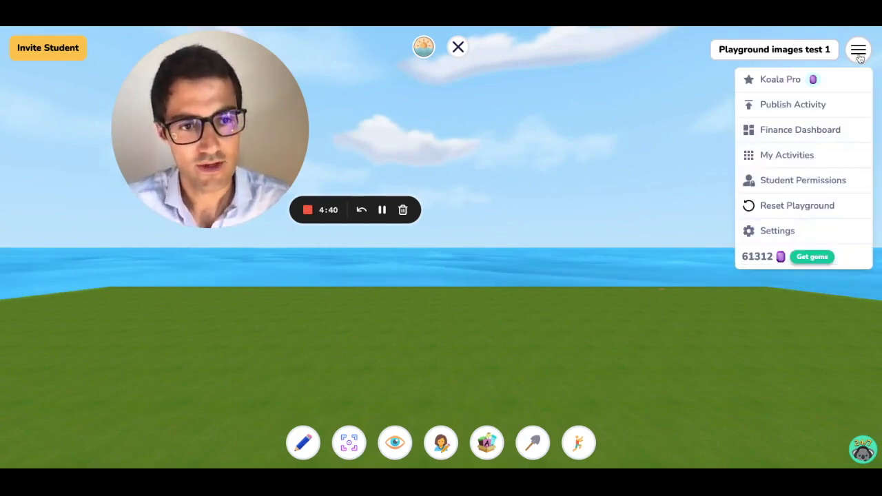
click(794, 210)
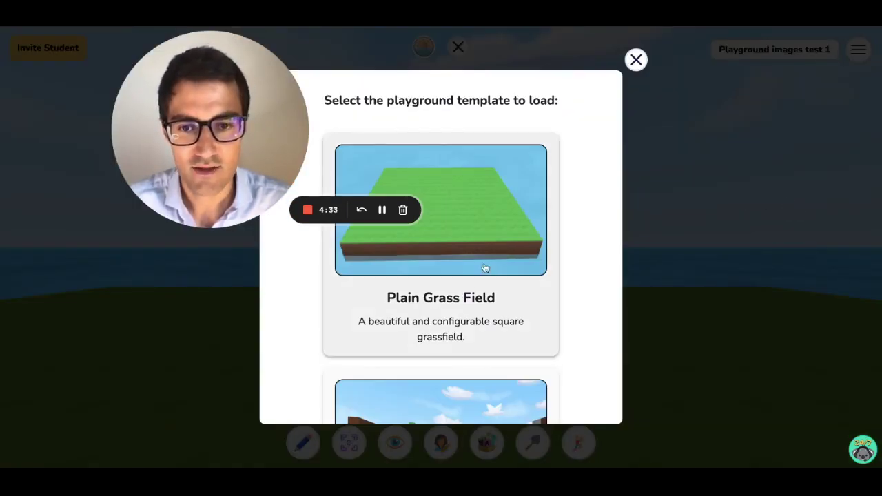
scroll(476, 279, down, 3)
scroll(474, 282, down, 7)
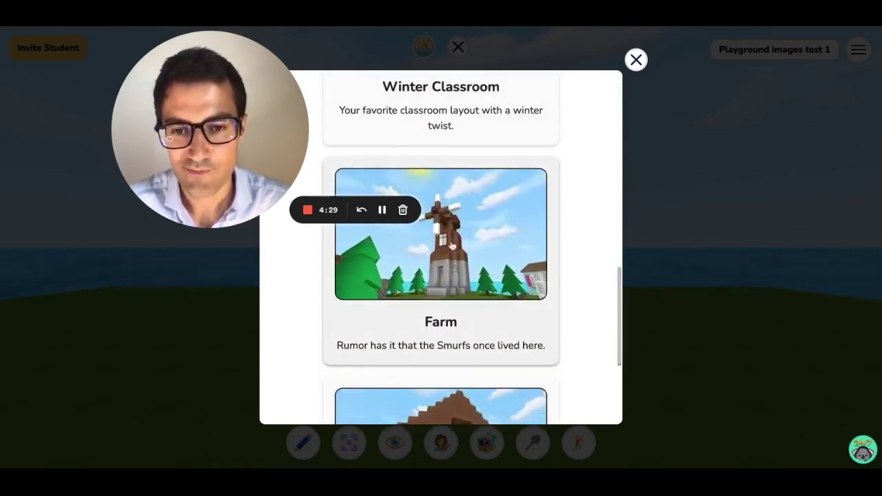
scroll(473, 248, down, 3)
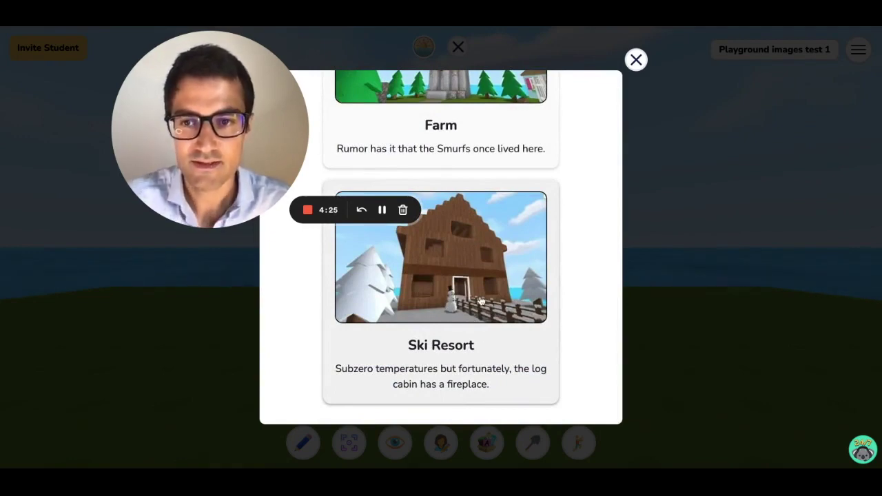
scroll(485, 281, up, 1)
scroll(485, 280, up, 3)
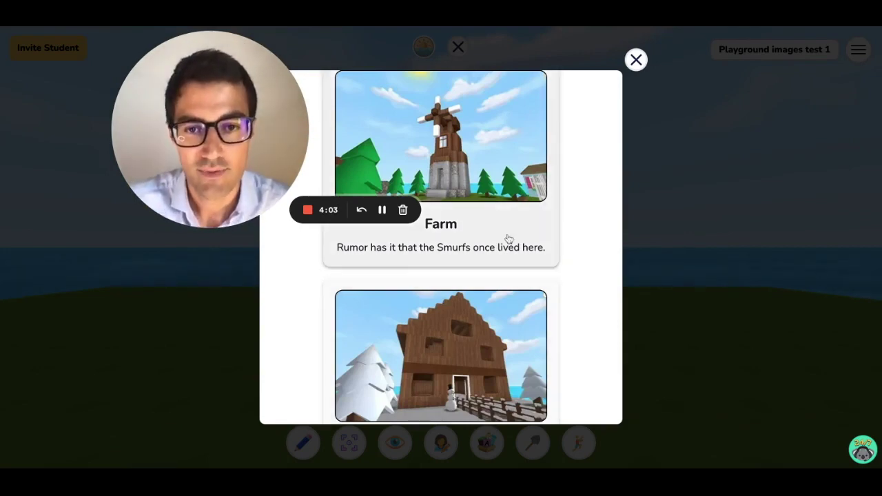
scroll(506, 238, up, 5)
scroll(508, 200, up, 3)
scroll(501, 205, down, 3)
scroll(500, 203, down, 5)
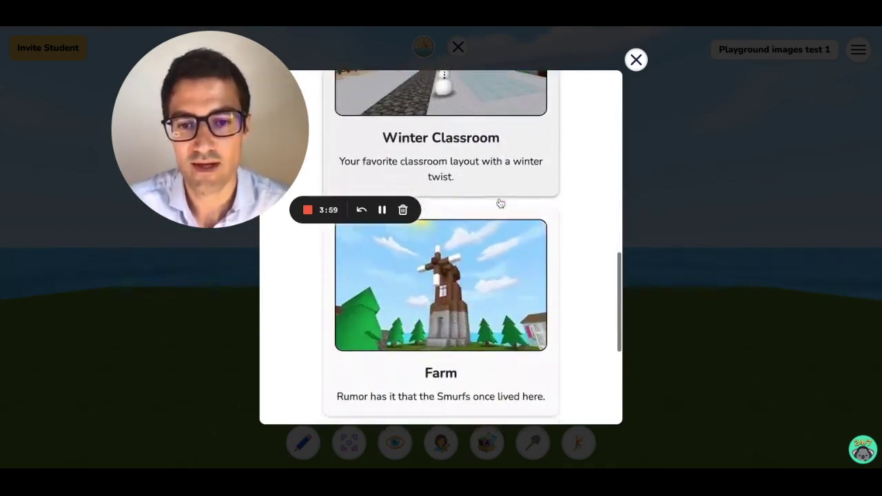
click(445, 308)
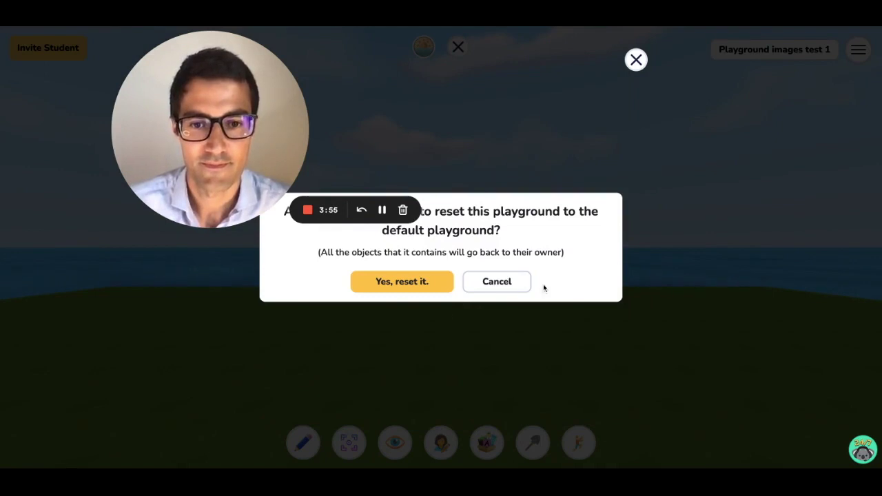
click(392, 283)
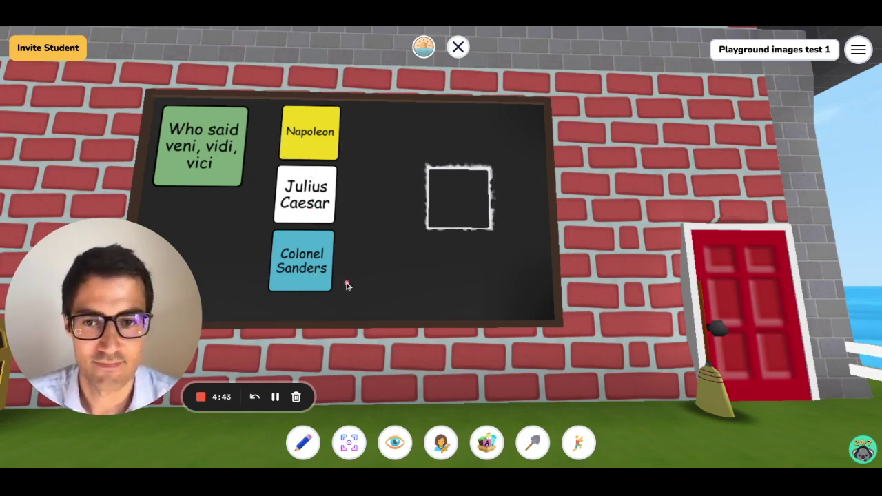
- Place the Julius Caesar sticky in the blackboard's answer frame and walk through the red door
drag(298, 211, 455, 207)
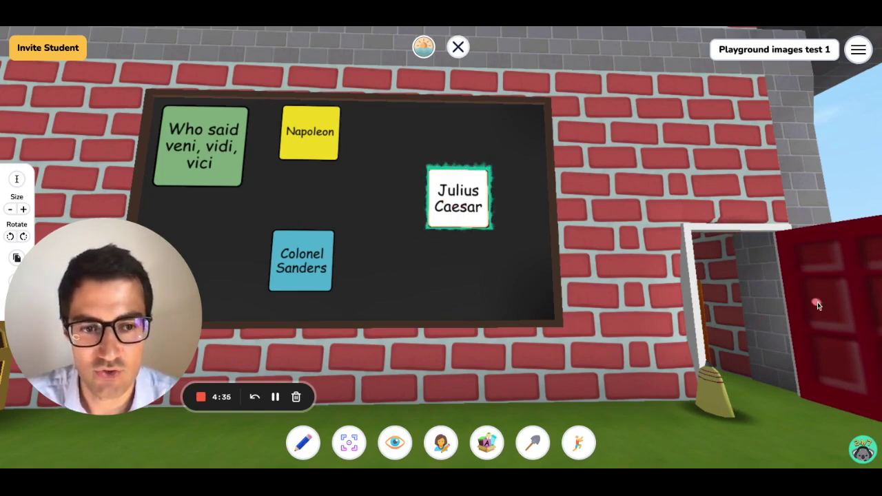
key(Right)
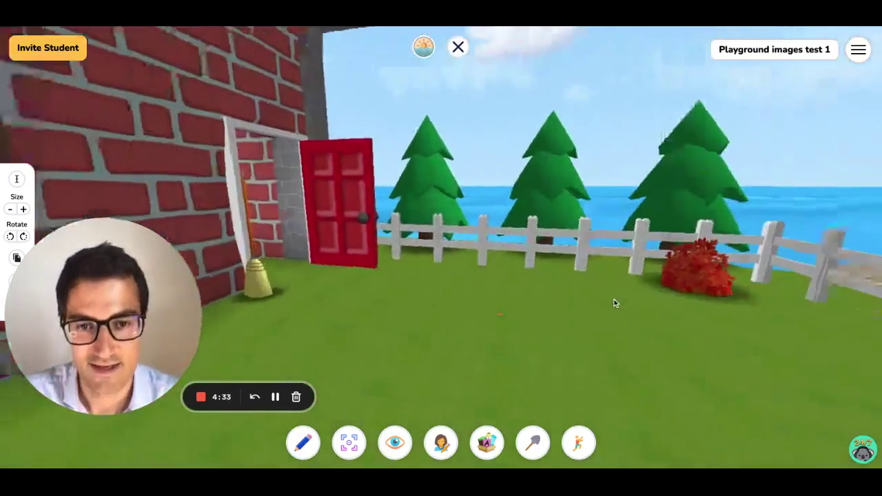
key(Up)
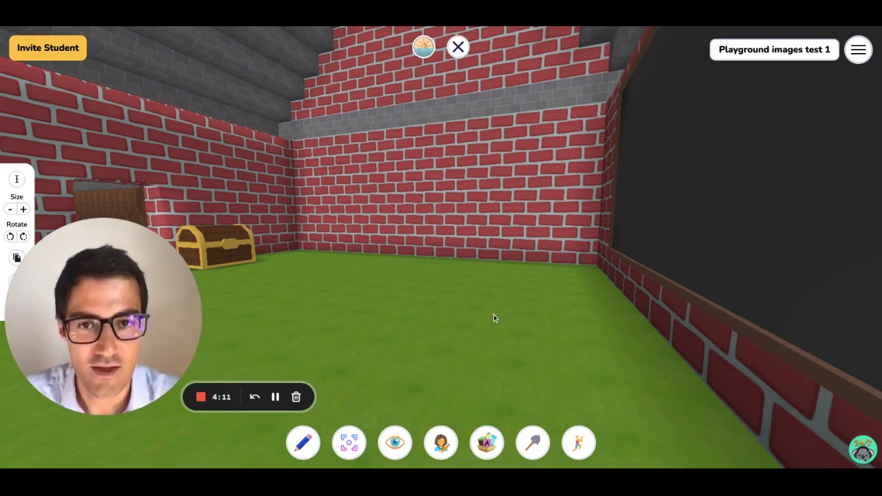
- Set the story's ending location on the grass inside the brick room, with an ending area of 6 blocks
click(424, 48)
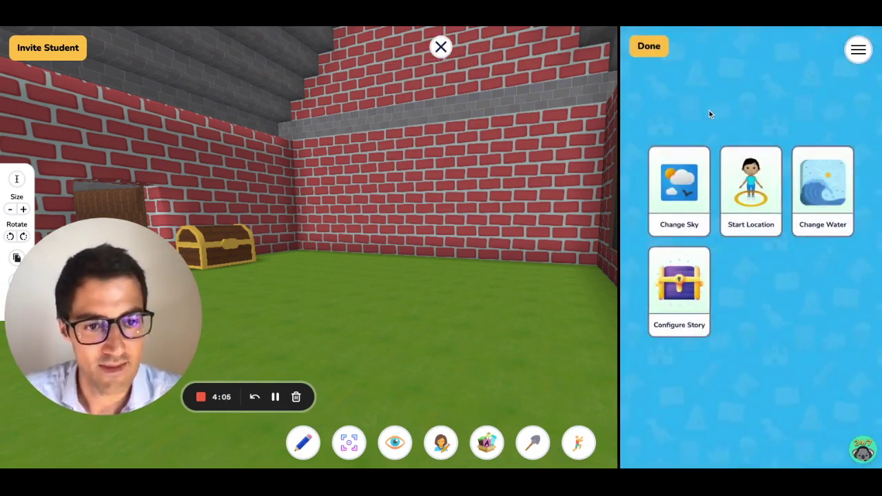
click(684, 312)
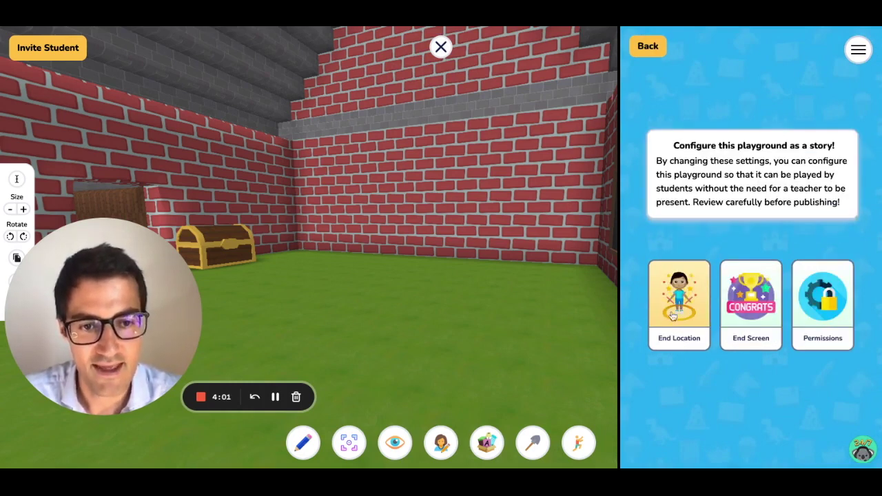
click(687, 314)
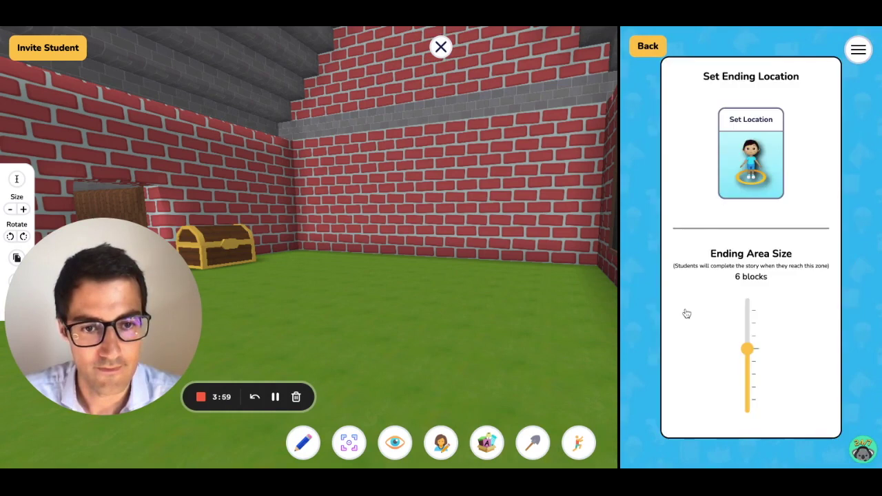
click(755, 158)
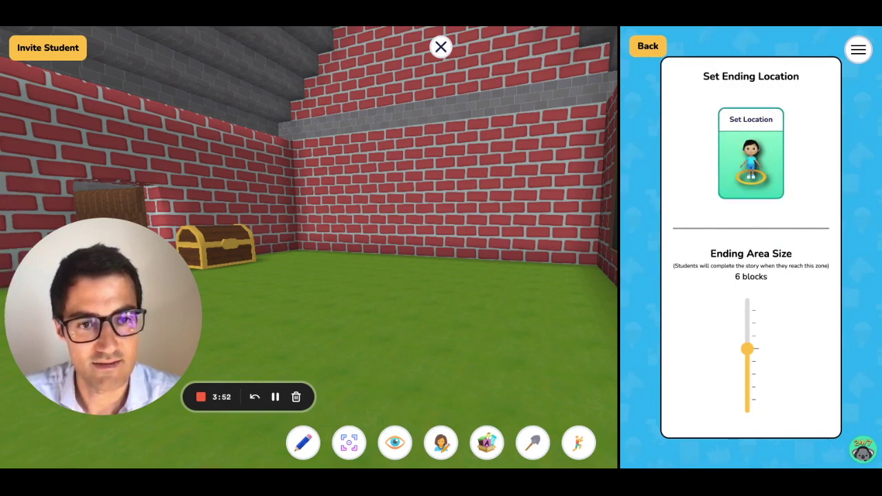
click(399, 325)
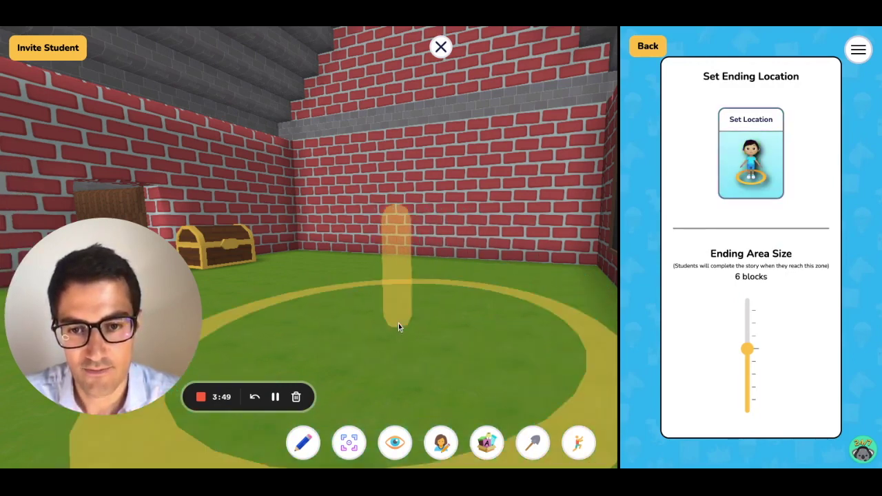
mouse_move(748, 354)
scroll(749, 354, up, 2)
drag(748, 324, 748, 350)
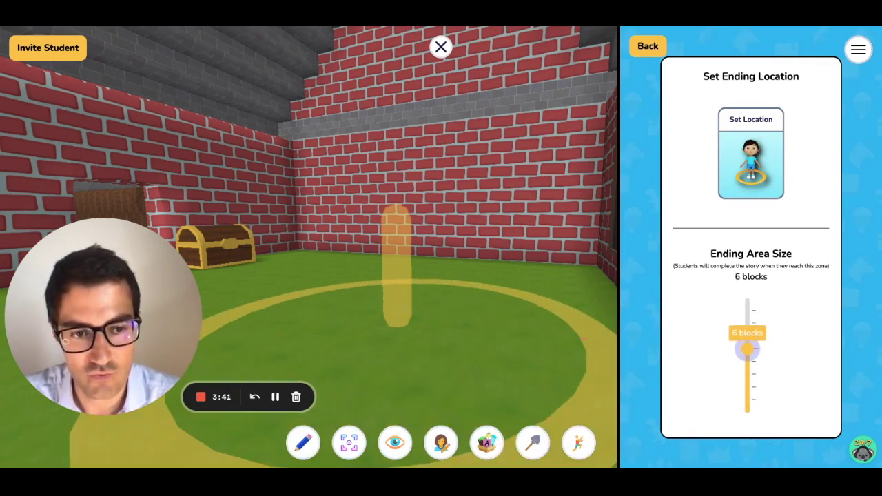
click(648, 46)
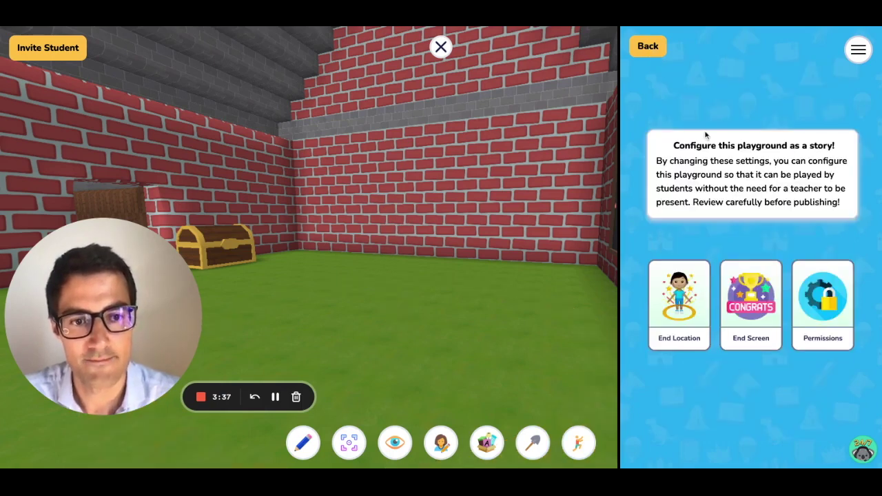
- Replace the story's end screen GIF with the cartoon Roman soldier, found by searching for "roman"
click(757, 320)
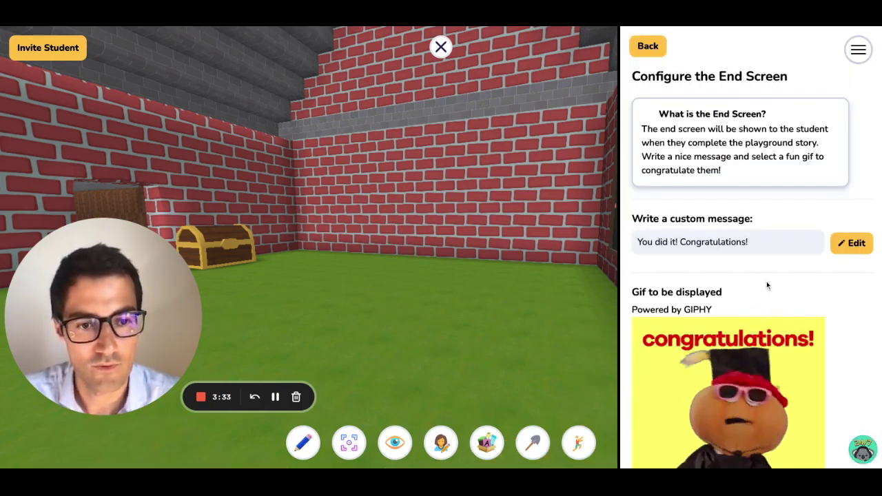
scroll(767, 285, down, 1)
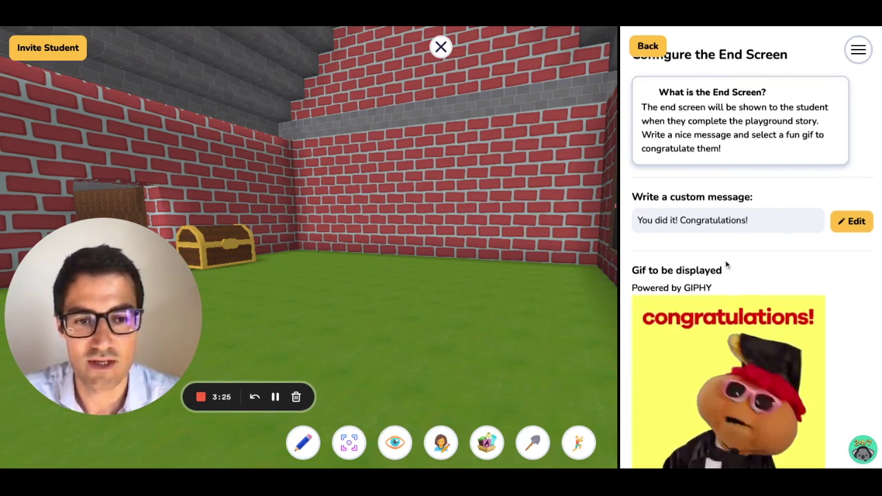
scroll(727, 264, down, 1)
click(663, 434)
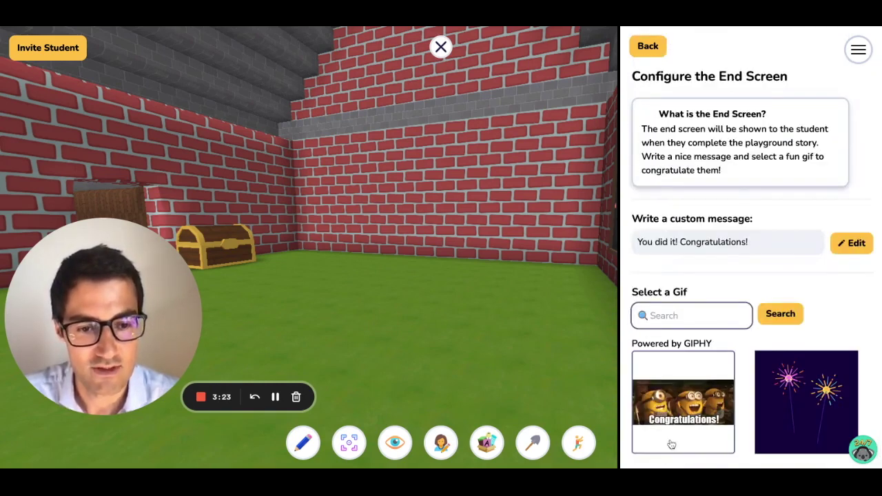
text(roman)
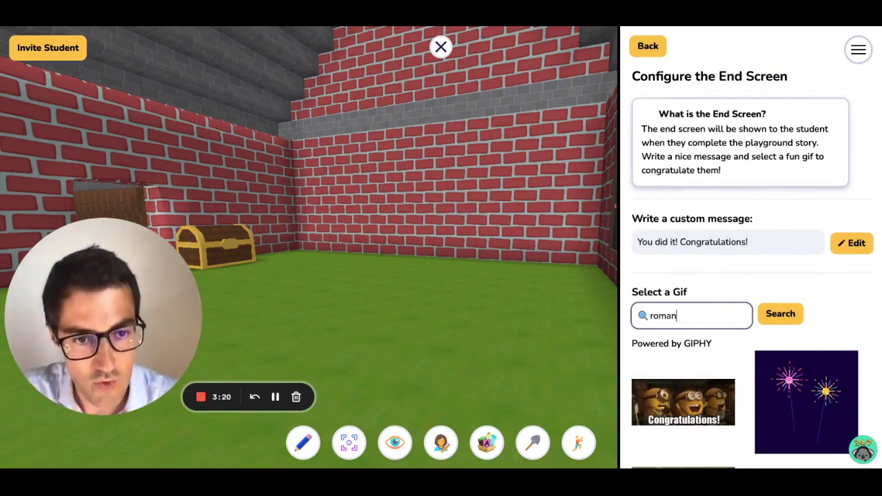
click(781, 316)
scroll(704, 303, down, 3)
scroll(707, 300, down, 1)
click(812, 281)
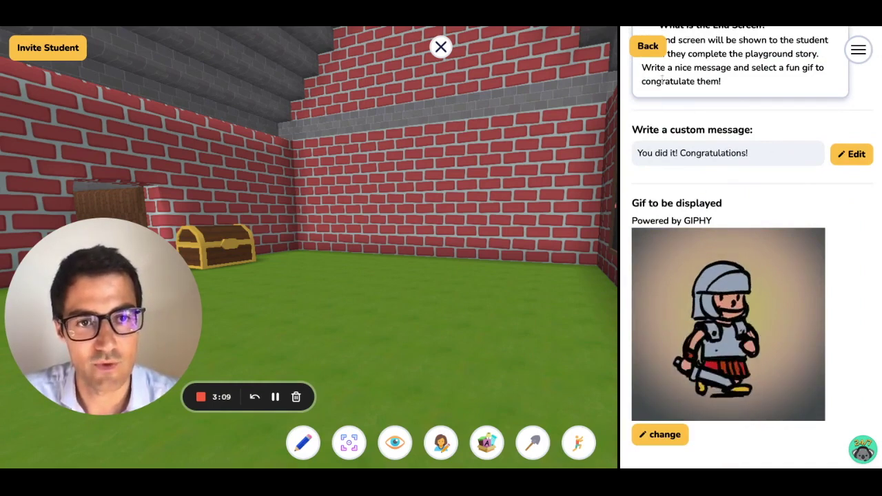
click(648, 50)
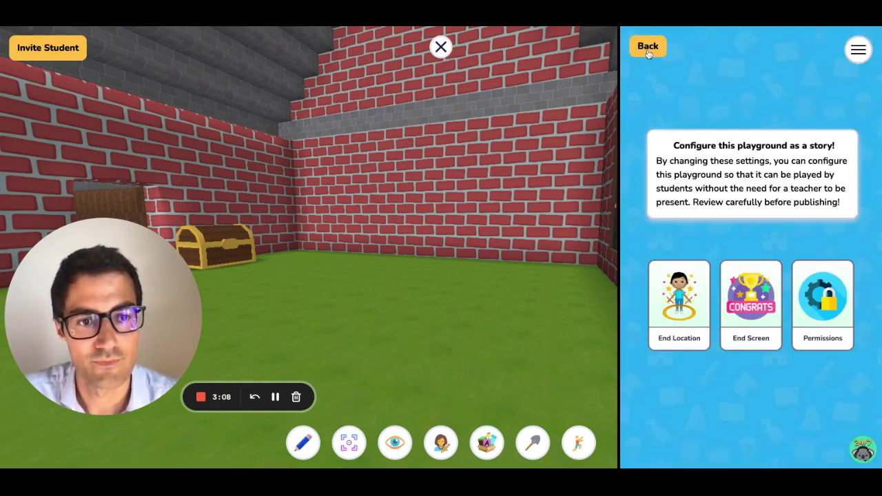
- Forbid Creating Stickies in the playground story permissions and leave the story settings
click(826, 319)
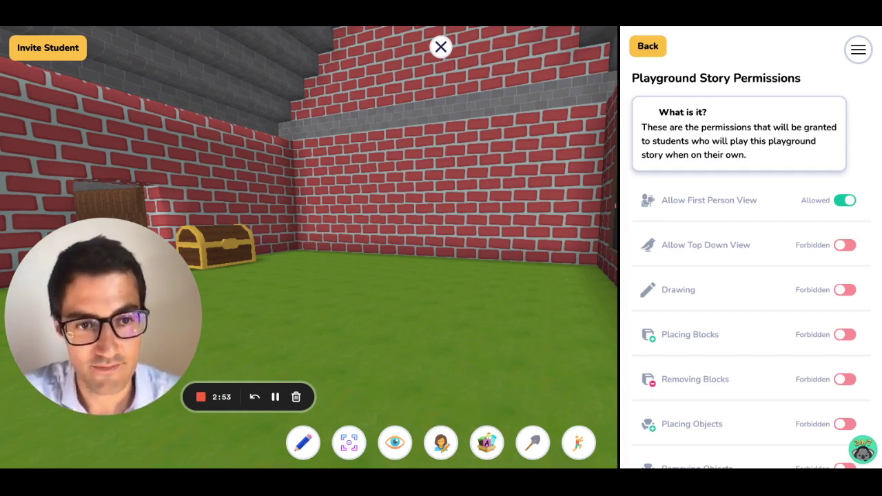
scroll(779, 256, down, 1)
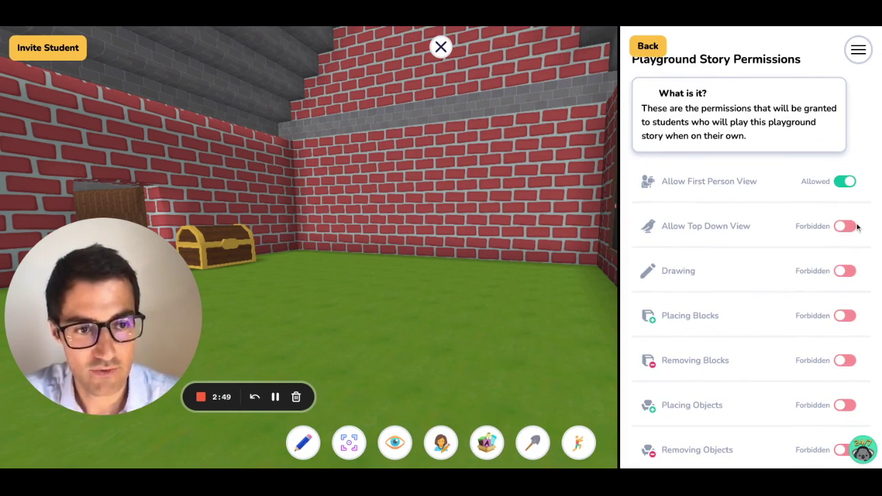
scroll(791, 233, down, 2)
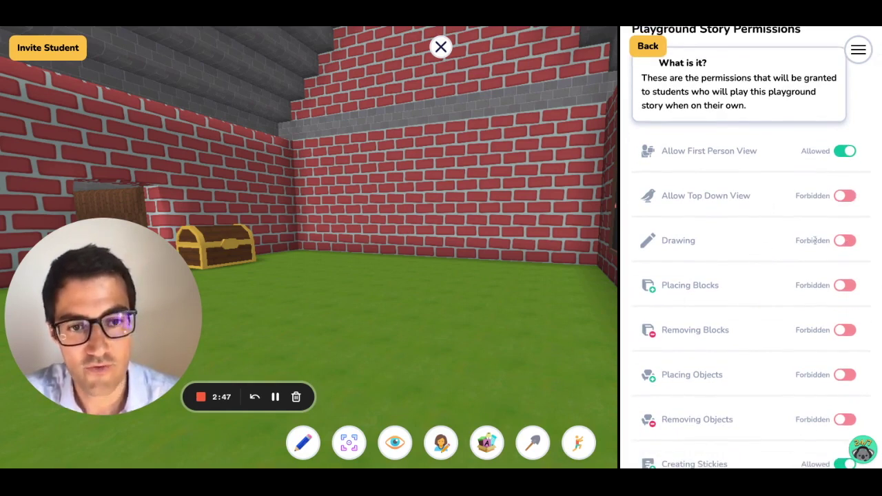
scroll(806, 262, down, 2)
scroll(799, 283, down, 2)
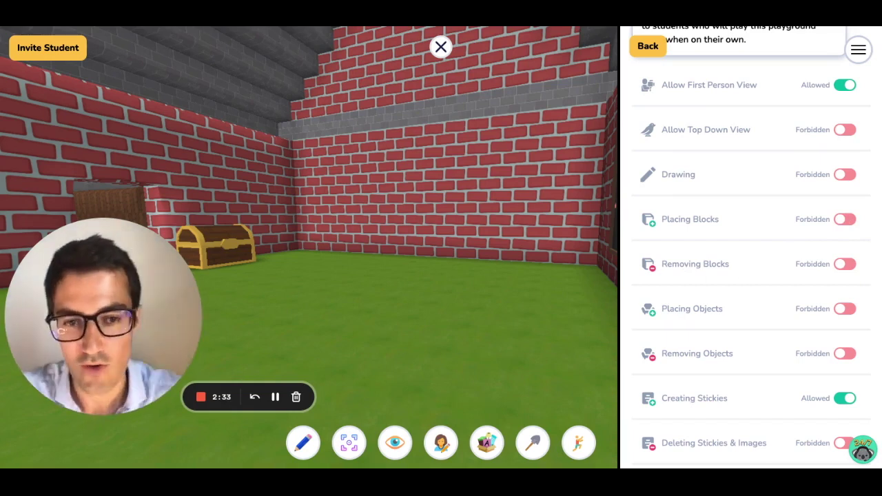
scroll(740, 287, down, 1)
scroll(740, 286, up, 2)
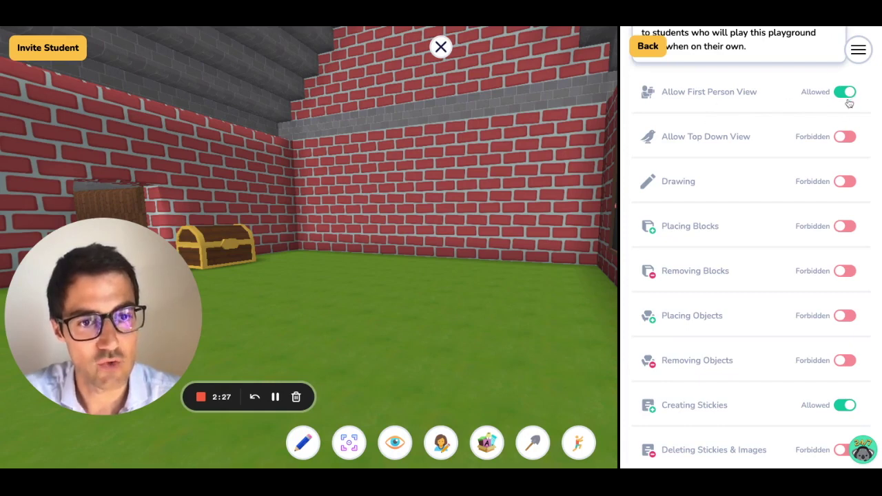
scroll(788, 189, down, 4)
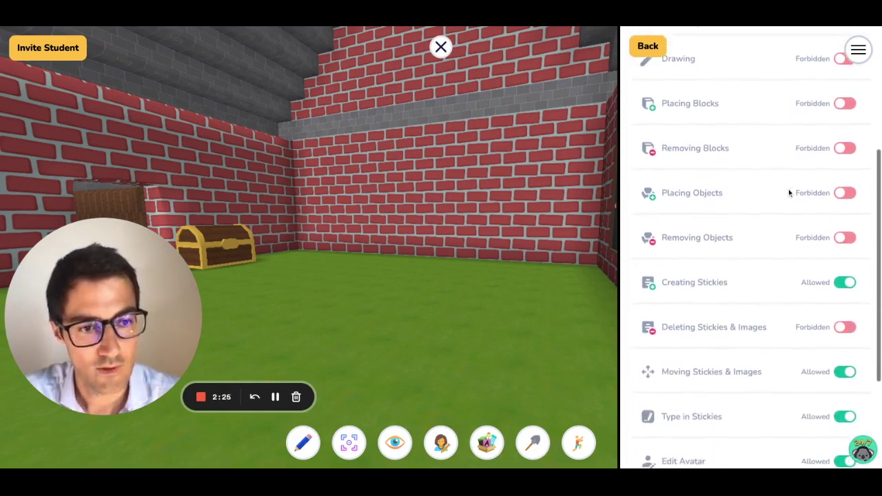
click(837, 273)
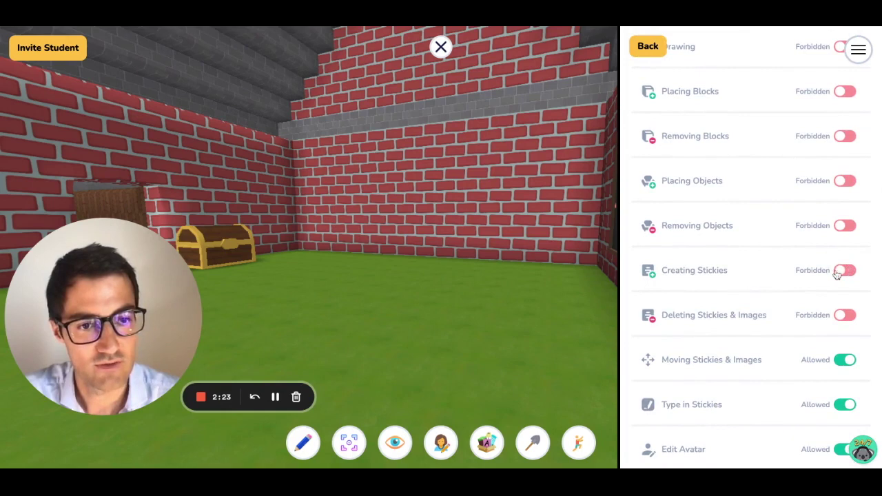
scroll(737, 266, down, 2)
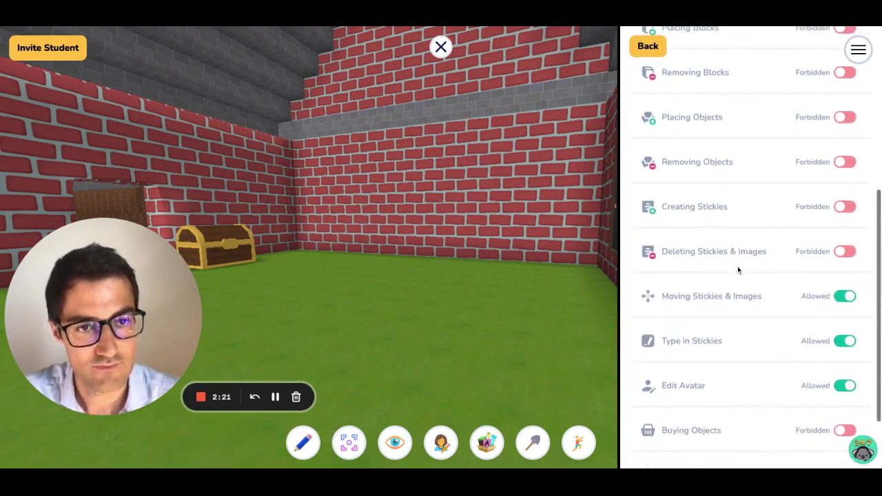
click(652, 57)
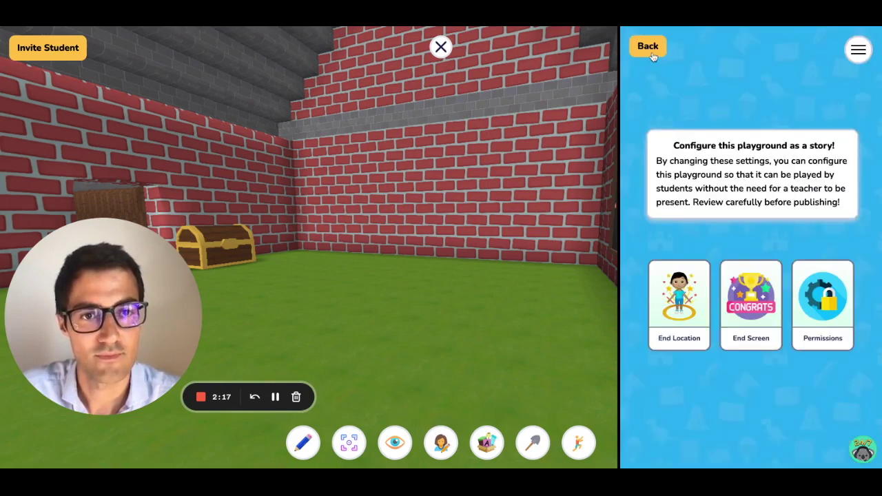
click(652, 57)
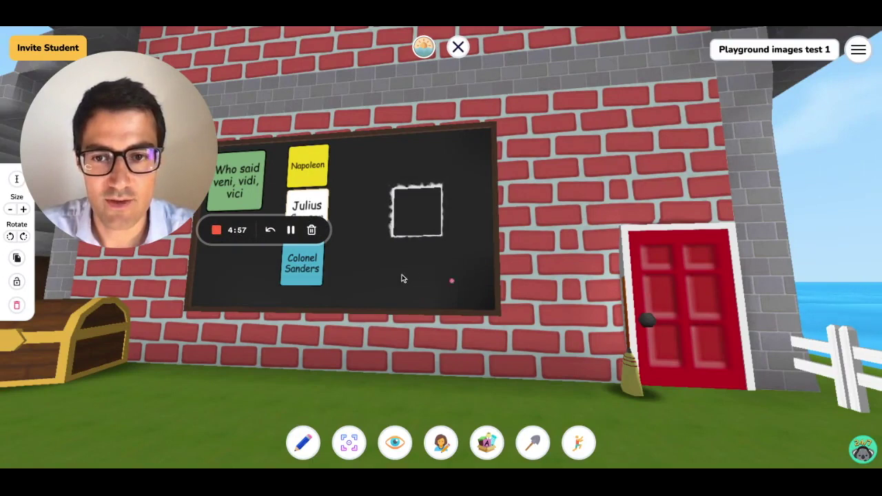
- Open the playground's Publish Activity form and select the optional short bio for editing
click(320, 208)
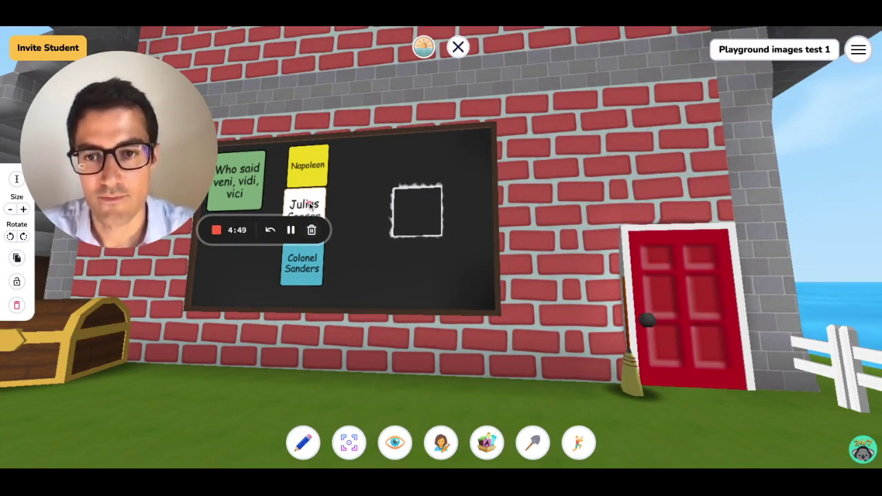
click(859, 55)
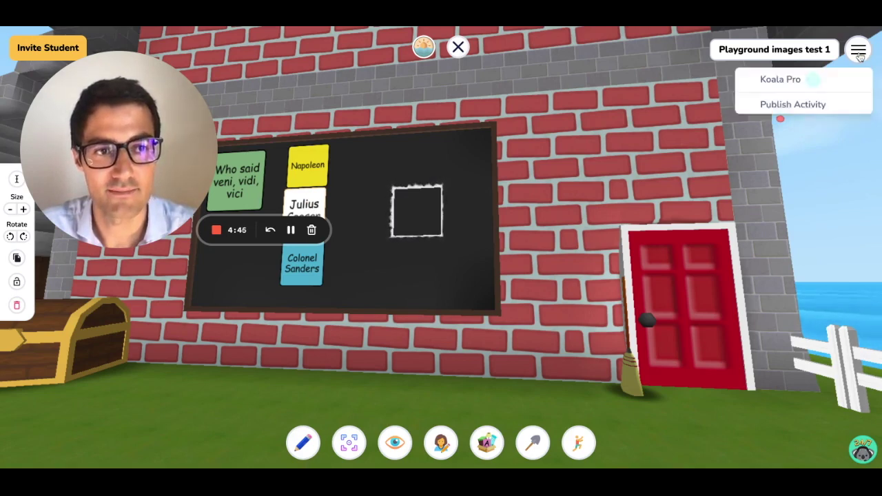
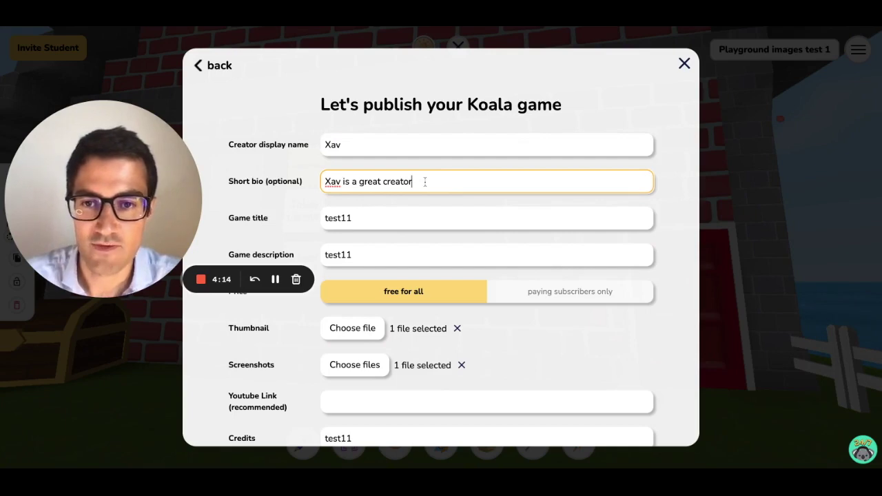
click(462, 181)
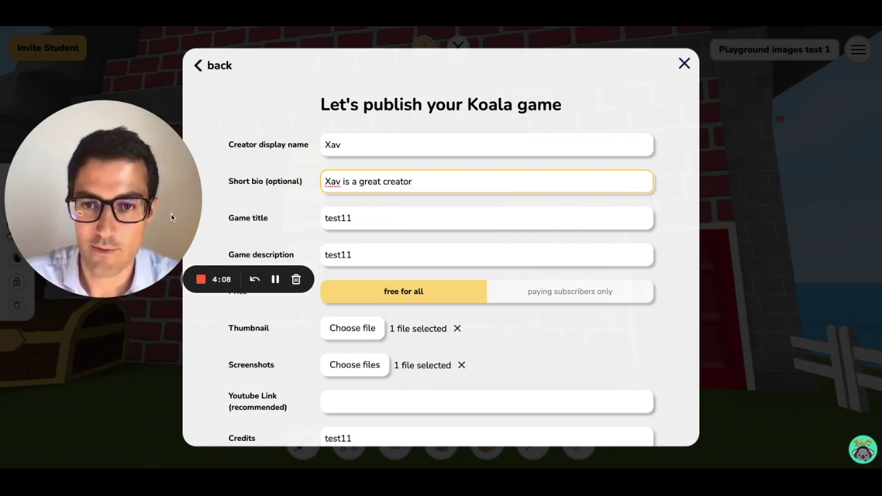
- Set the game title in the publishing form to History 101
scroll(289, 202, down, 1)
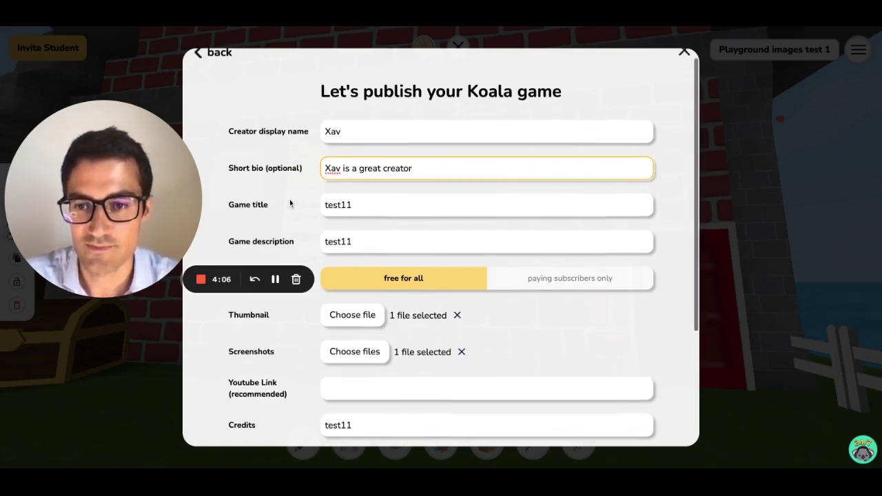
click(378, 190)
double_click(375, 187)
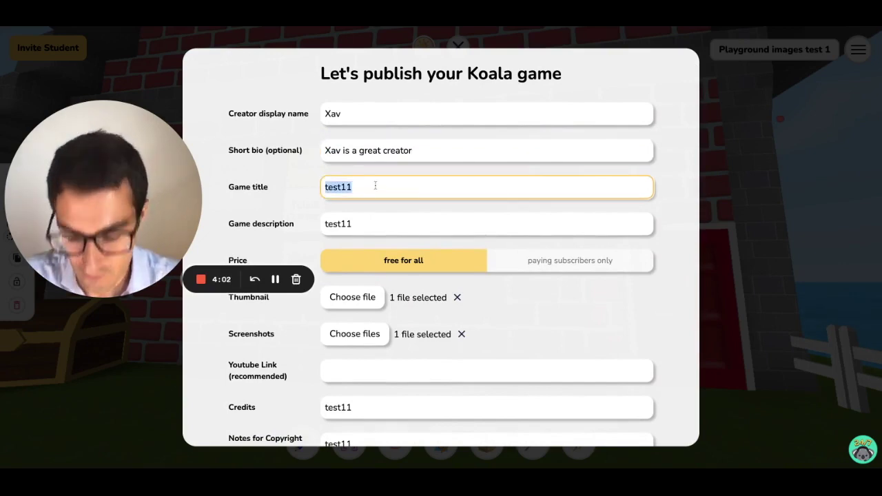
text(History )
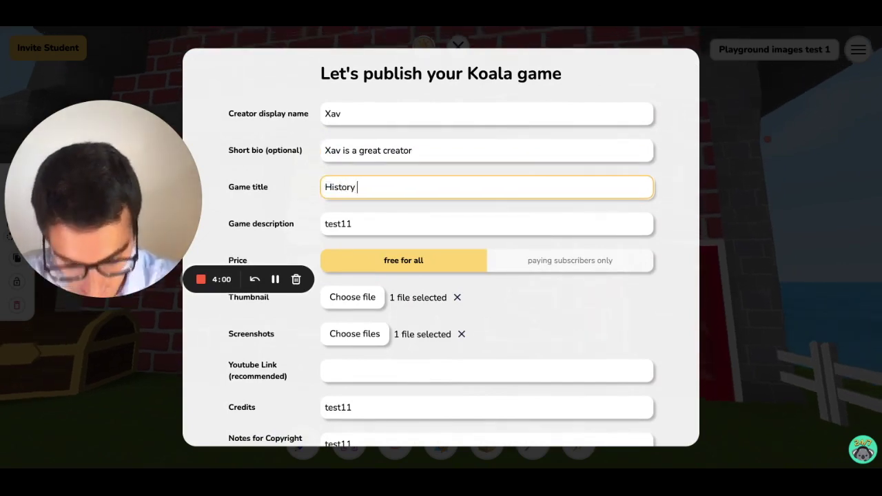
text(101)
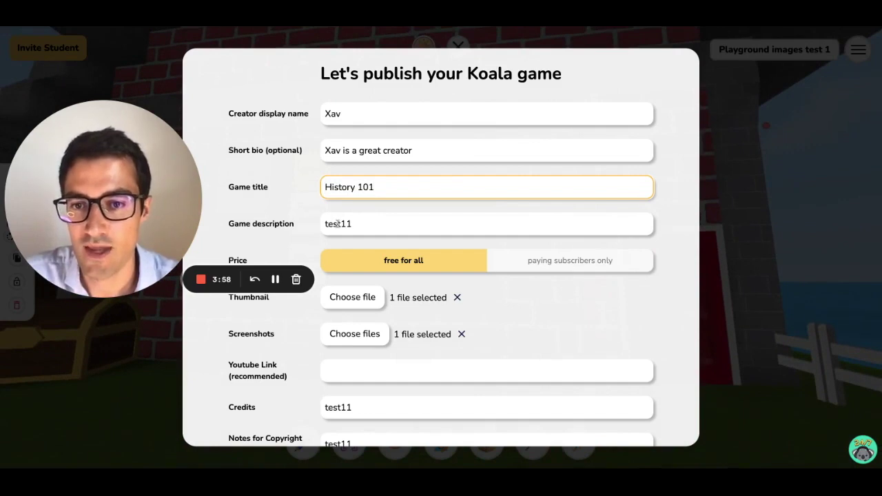
- Review the publishing form's price, thumbnail, screenshots, YouTube link, credits and notes for the copyright review team
scroll(338, 224, down, 1)
scroll(358, 196, down, 2)
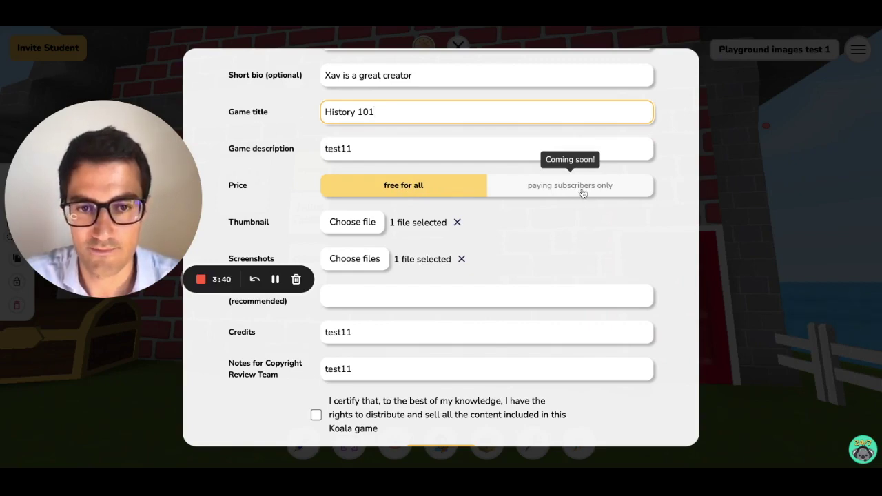
scroll(279, 222, down, 1)
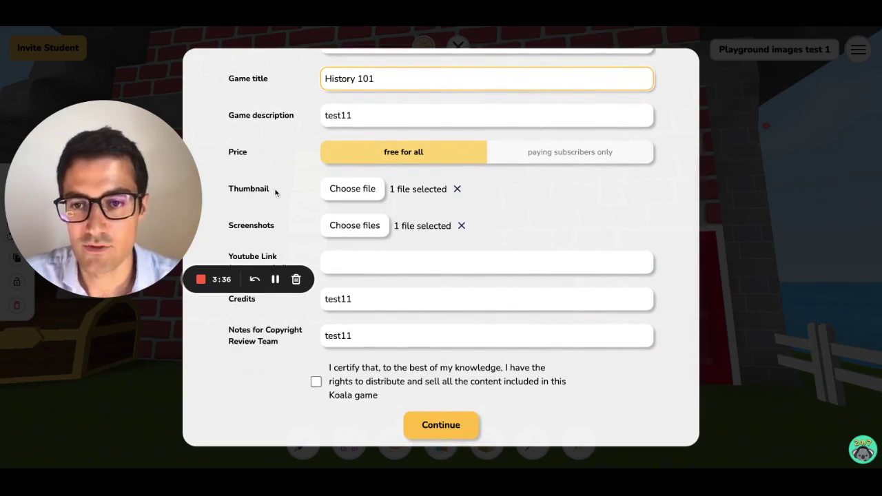
scroll(265, 225, down, 1)
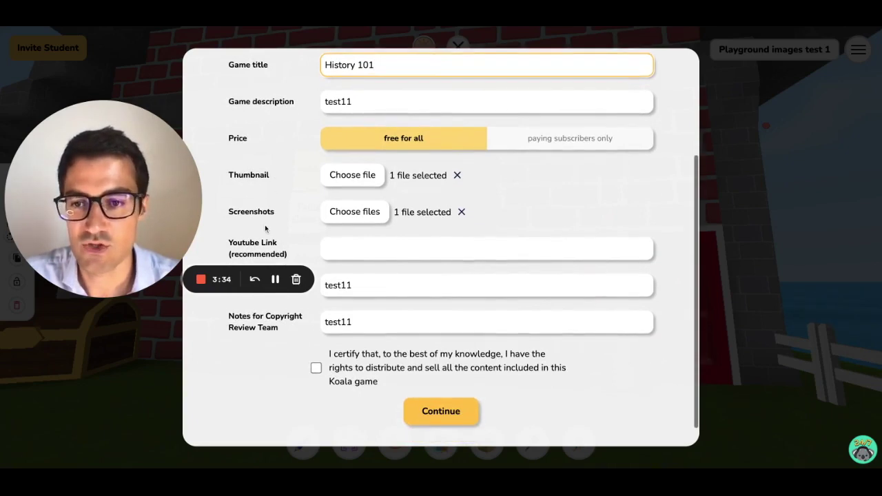
scroll(265, 225, down, 1)
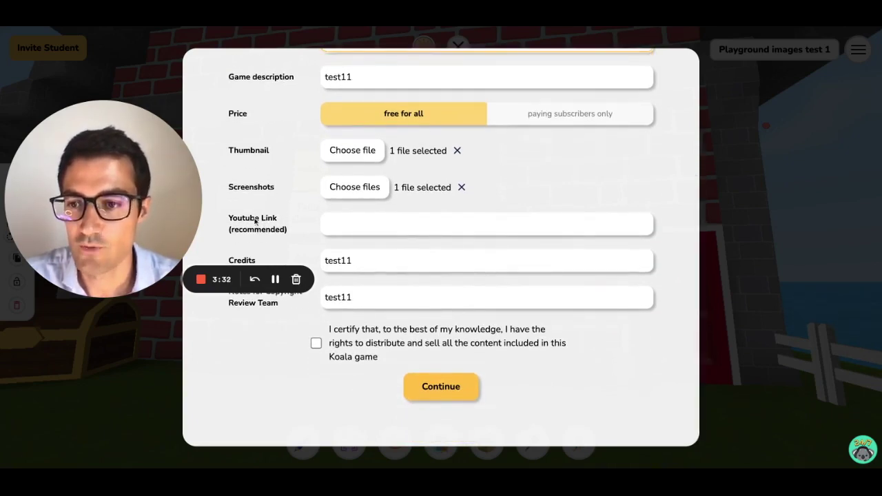
drag(164, 207, 164, 261)
double_click(364, 262)
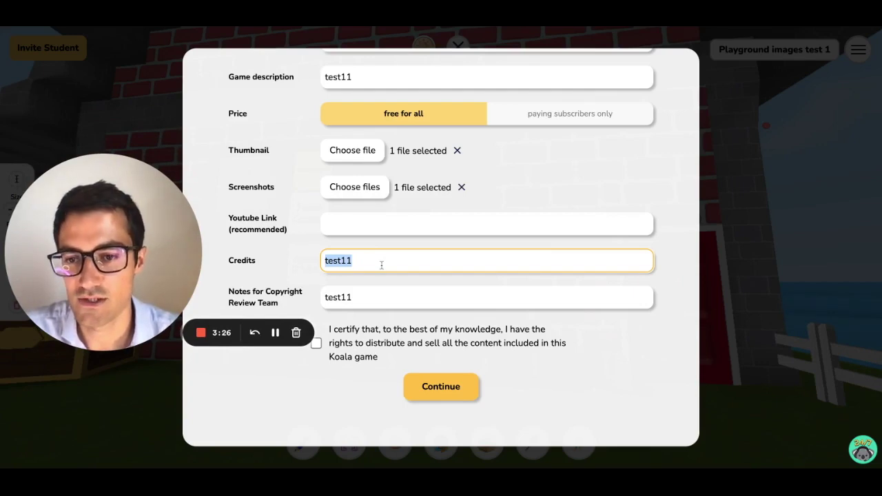
double_click(358, 295)
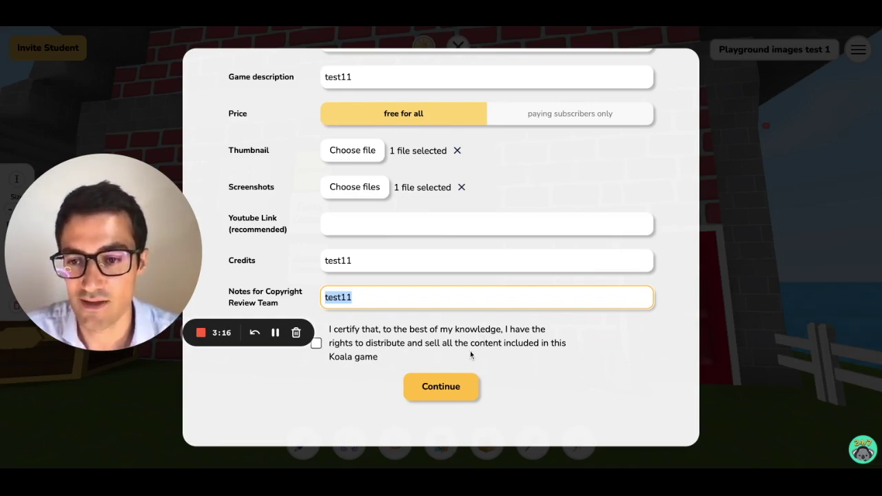
- Certify the rights to distribute and sell the game's content and submit the publishing form
click(317, 345)
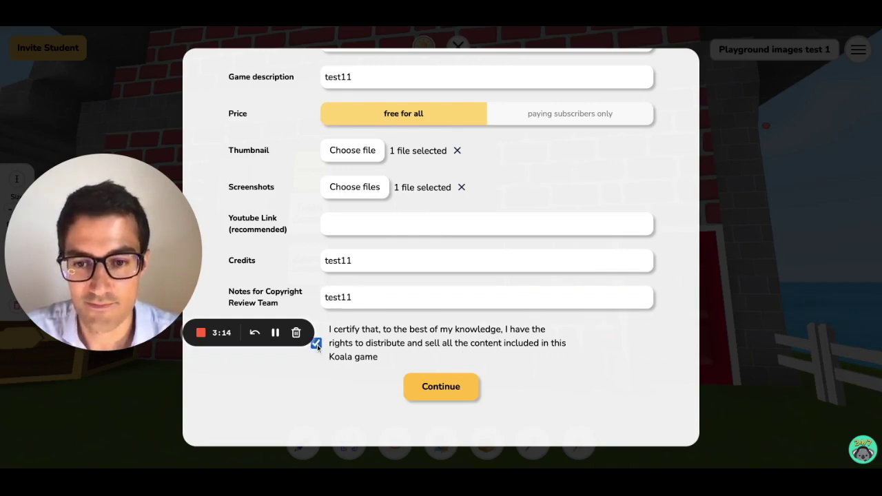
click(449, 390)
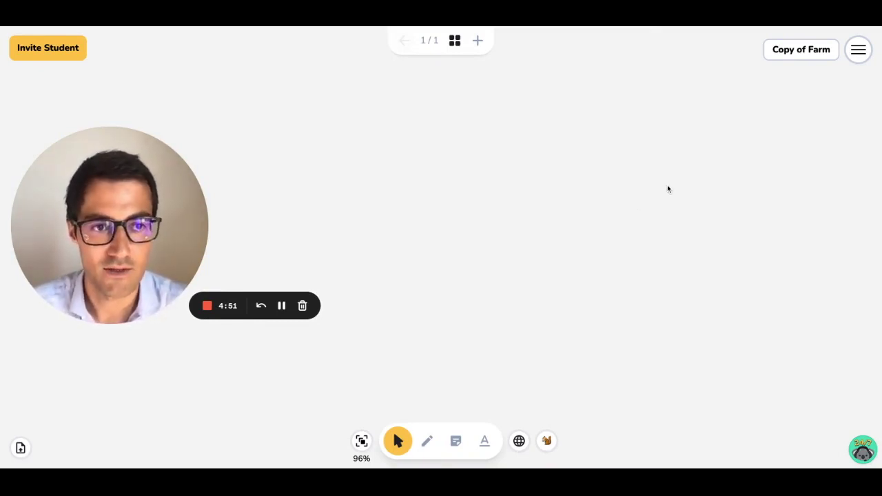
- Open the activities list and copy the story link of the published Roman trivia story
click(799, 51)
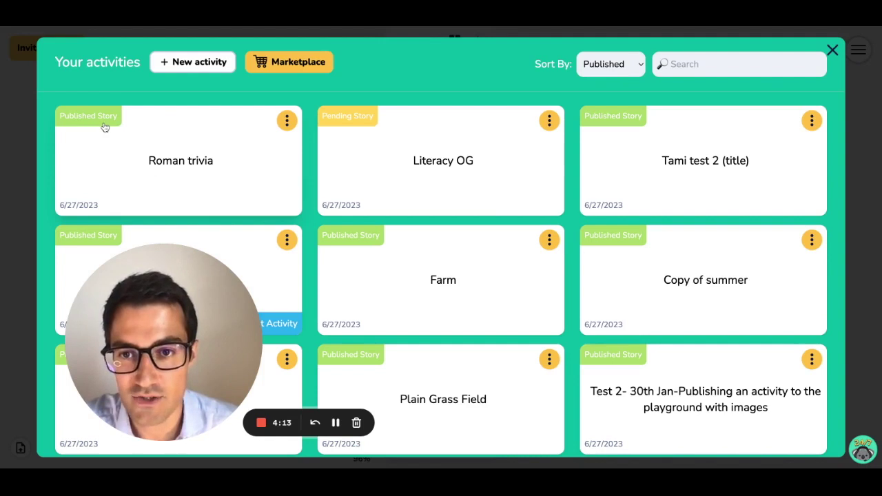
click(288, 121)
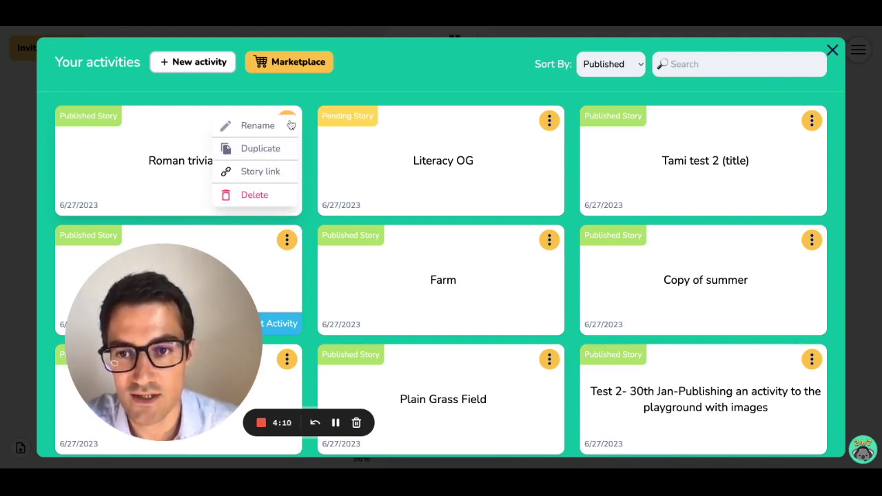
click(255, 177)
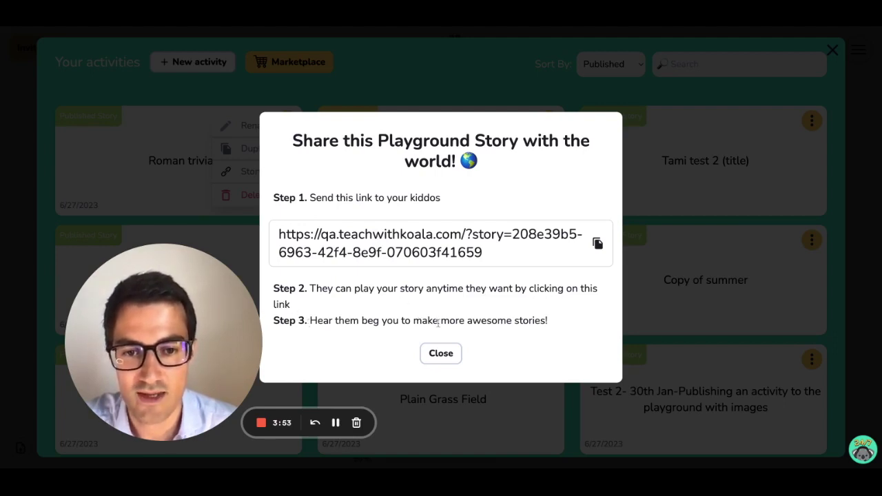
click(597, 245)
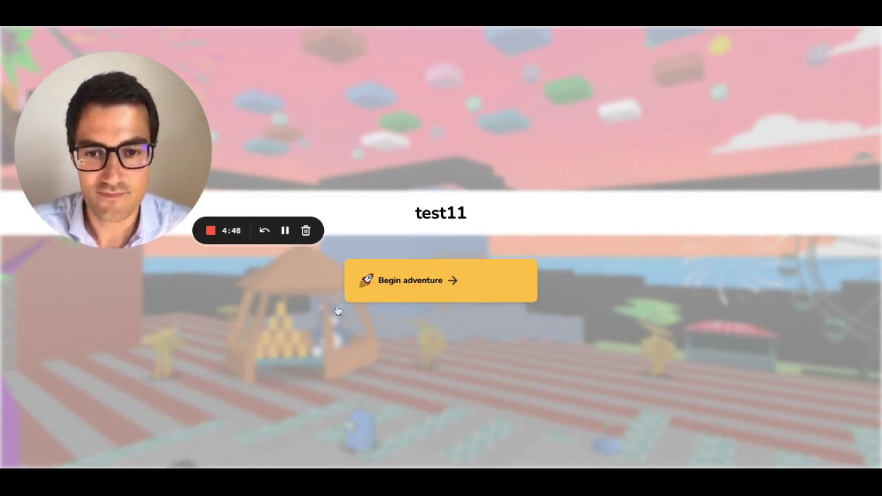
- Begin the test11 adventure from the shared story and walk up to the blackboard beside the red door
click(445, 299)
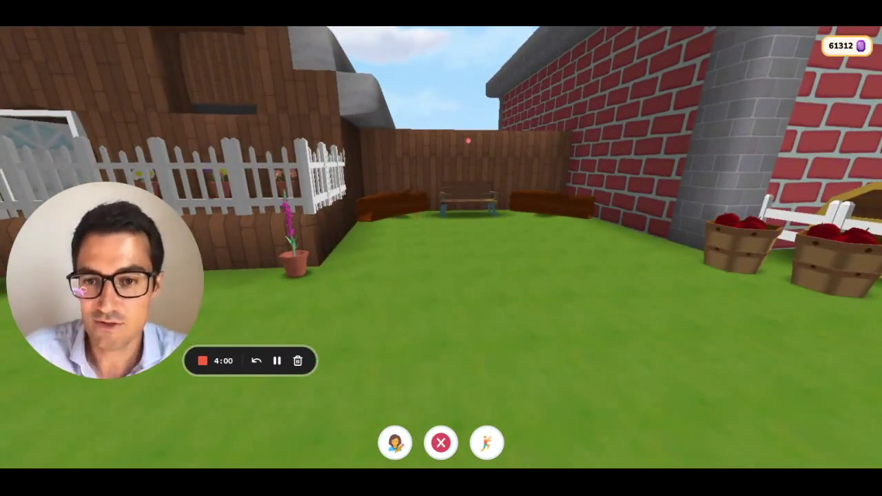
key(Right)
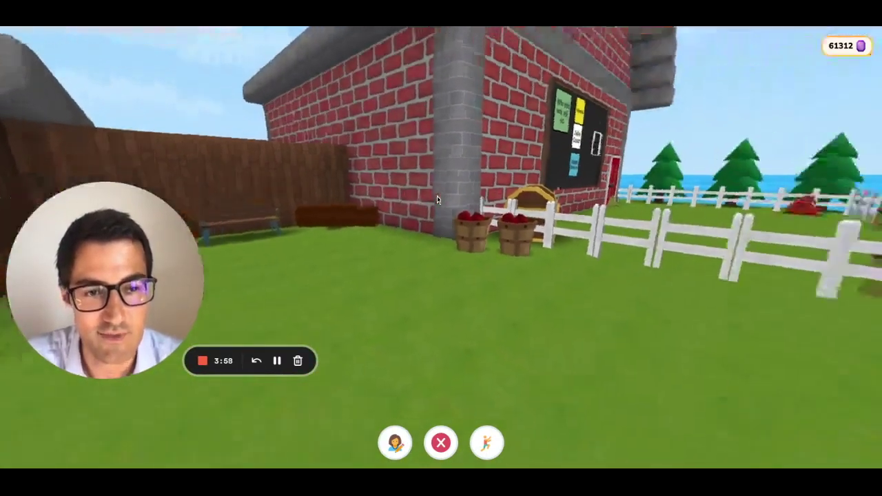
key(Right)
key(Up)
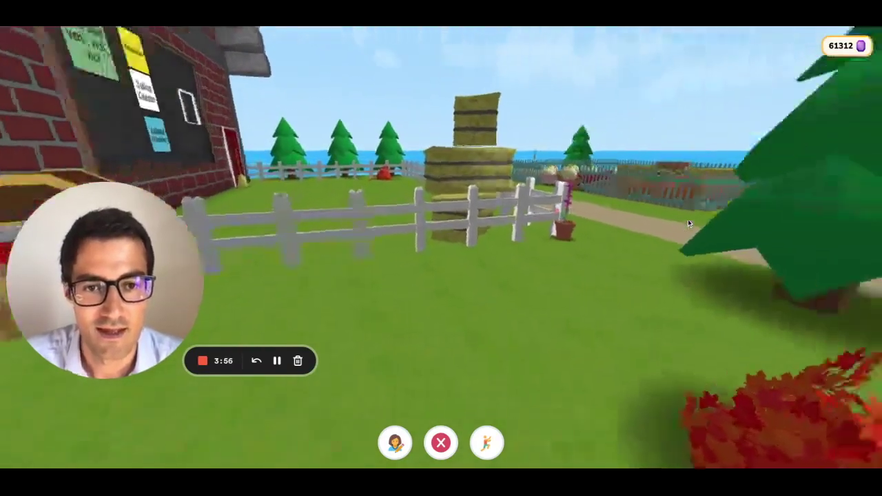
key(Left)
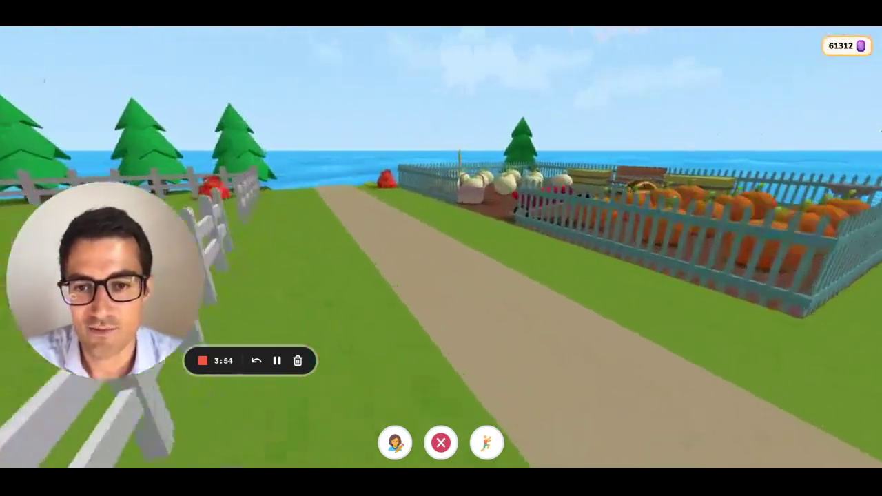
key(Left)
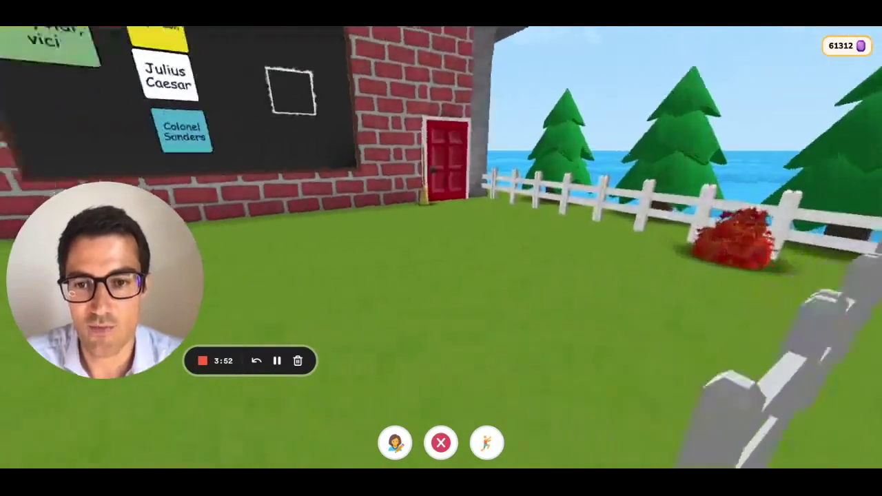
key(Up)
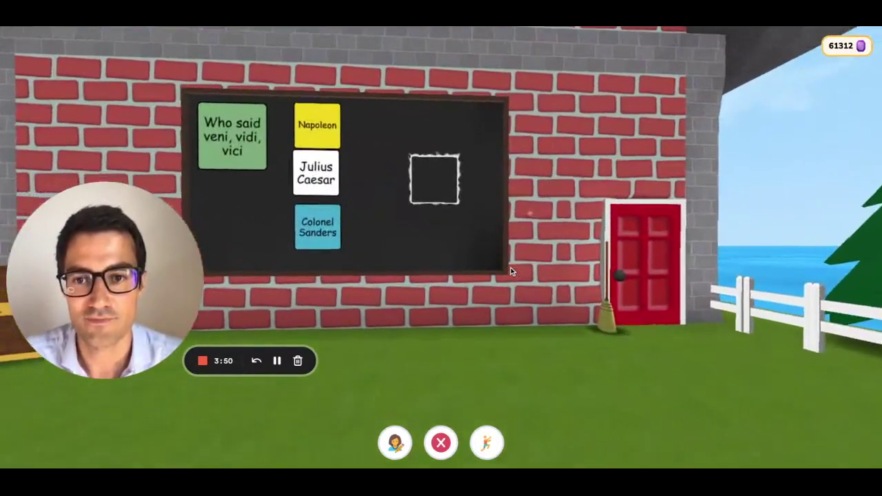
- Answer the blackboard quiz, trying the Napoleon sticky before Julius Caesar, and walk into the brick room's ending area
drag(316, 128, 434, 172)
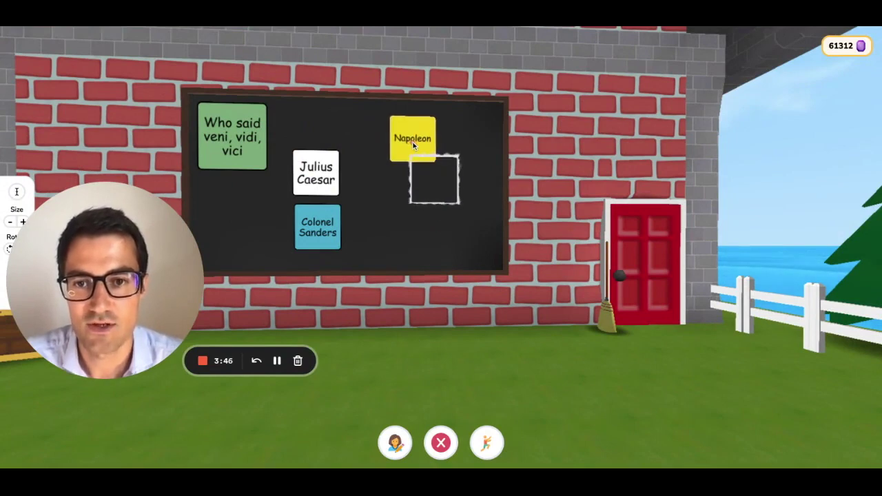
click(316, 171)
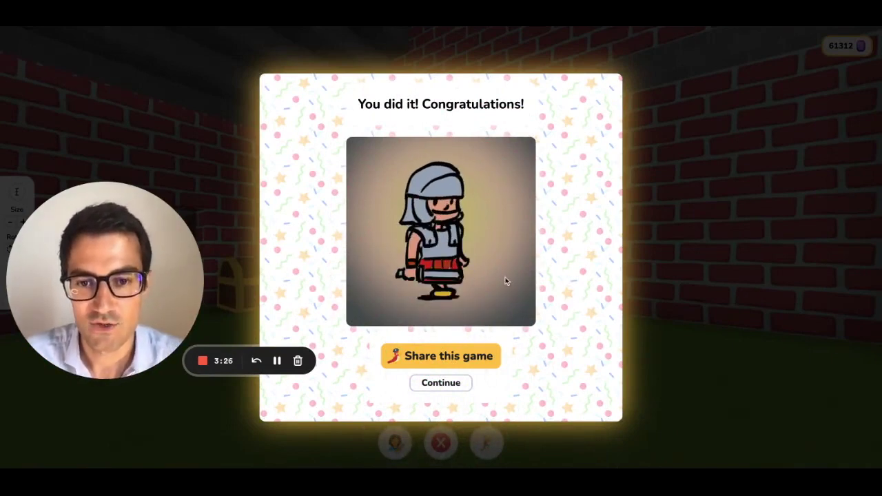
- View the game's share link from the end screen, close it and continue past the congratulations
click(435, 358)
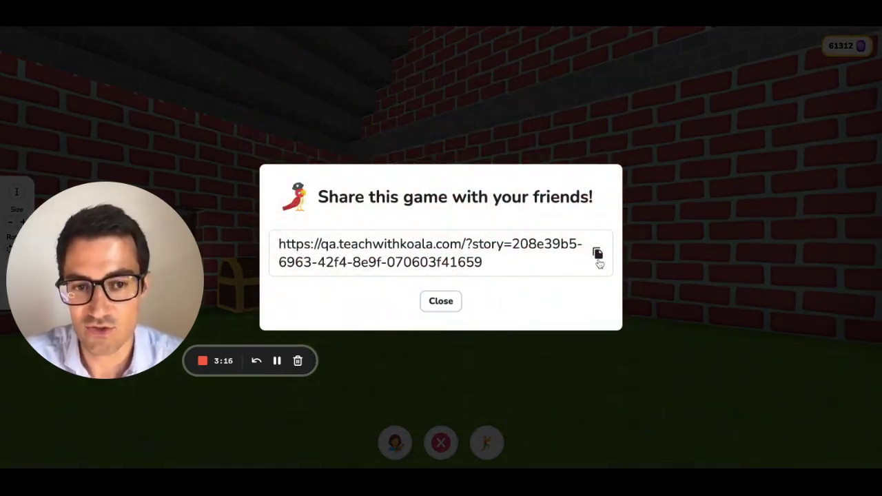
click(442, 302)
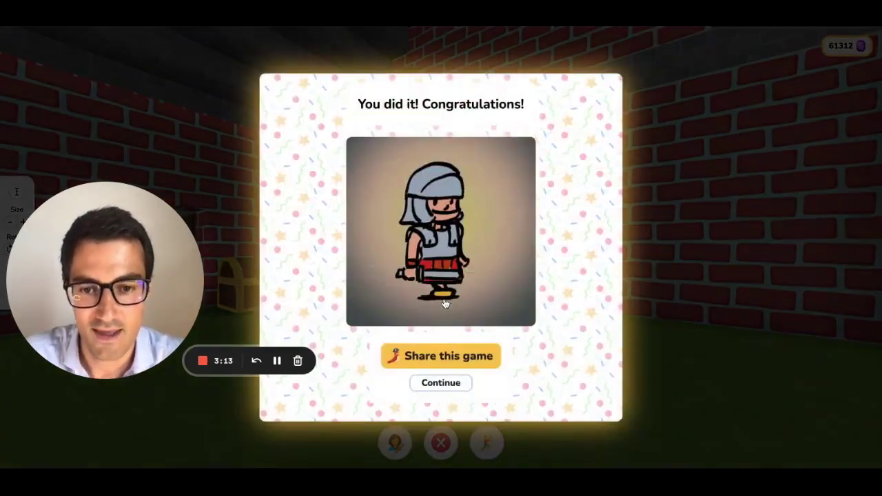
click(441, 386)
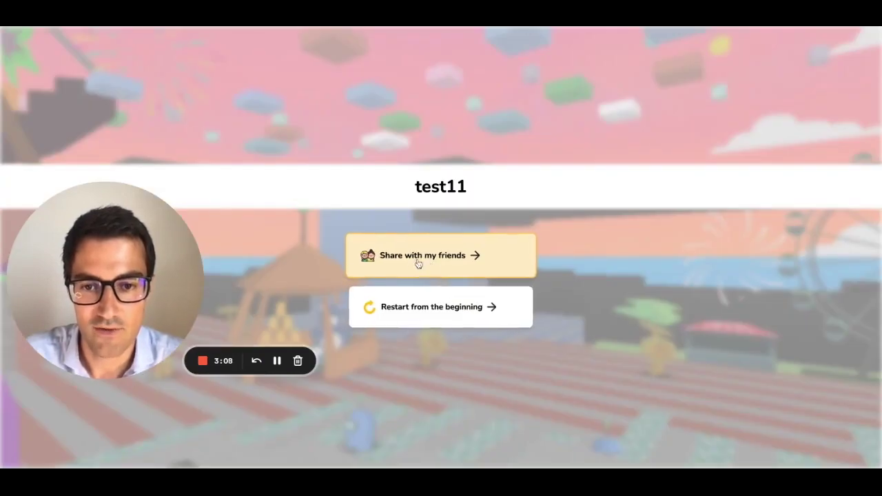